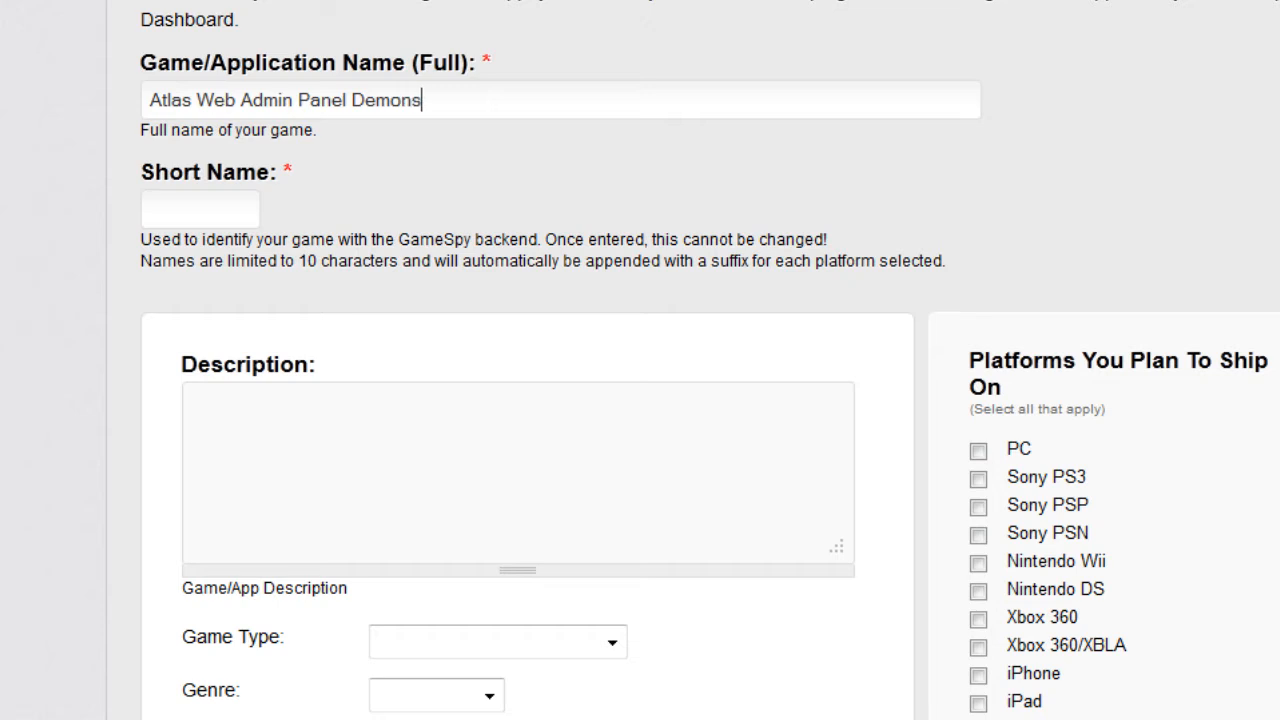
Step: Enter short name 'ATLAS Web' and description 'screencast demonstration of the ATLAS Web Admin Panel'
key("Tab")
type("ATLAS Web")
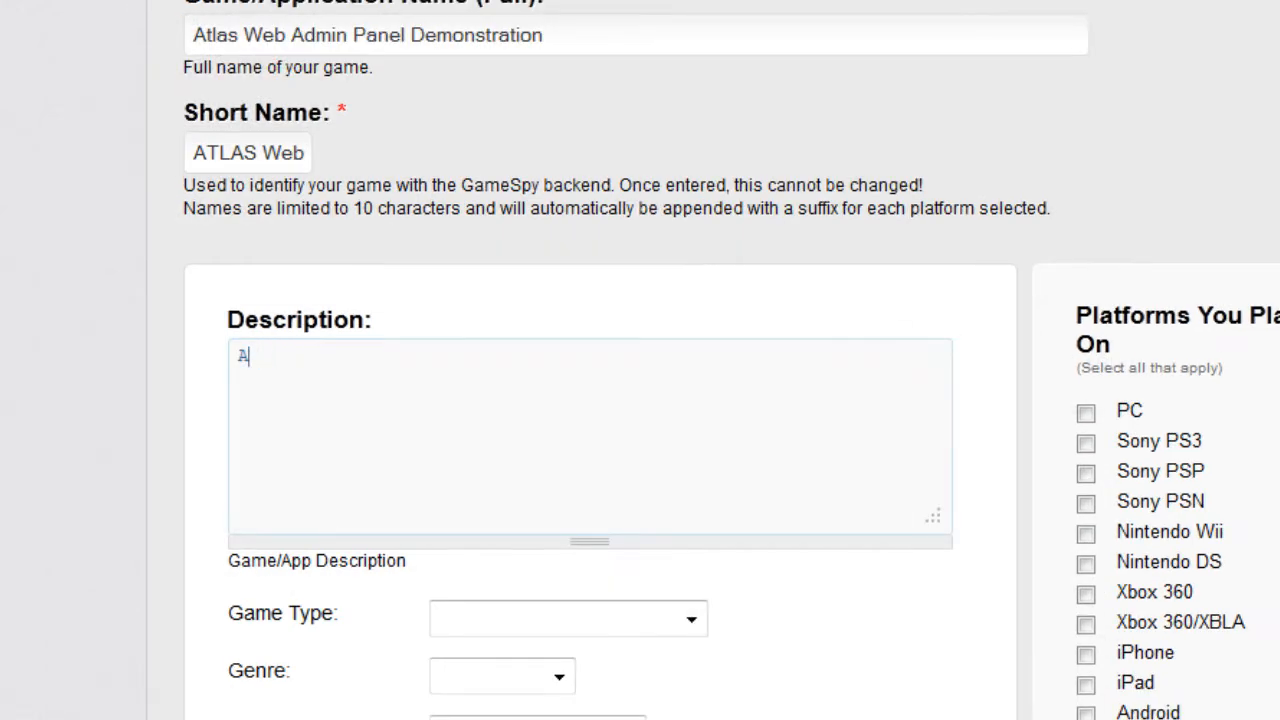
type("screencast ")
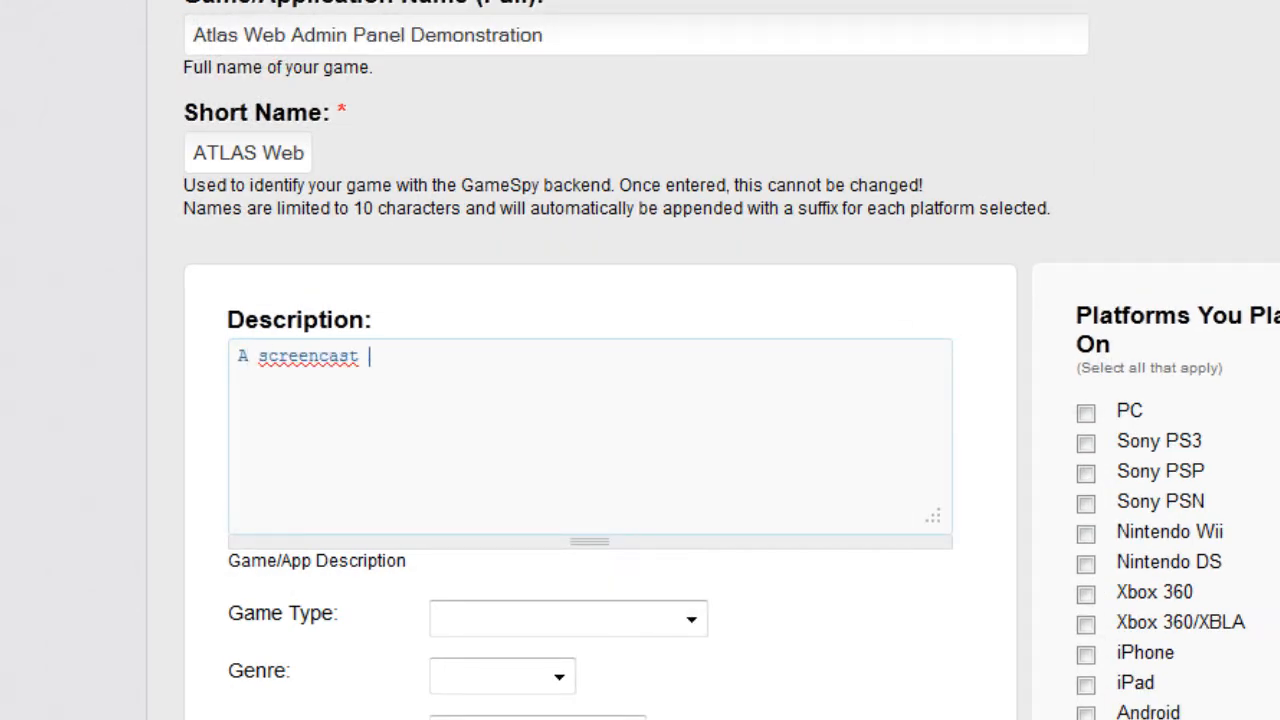
type("demonstration of the A")
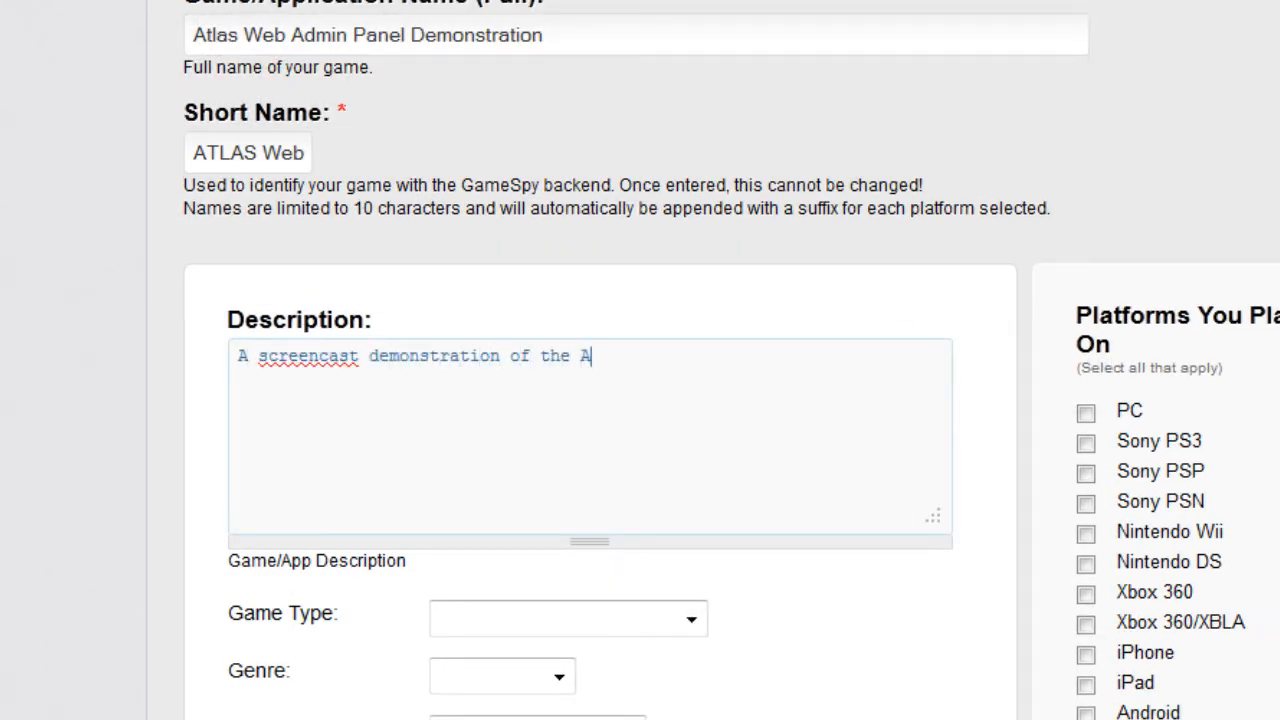
type("TLAS Web Admin Panel")
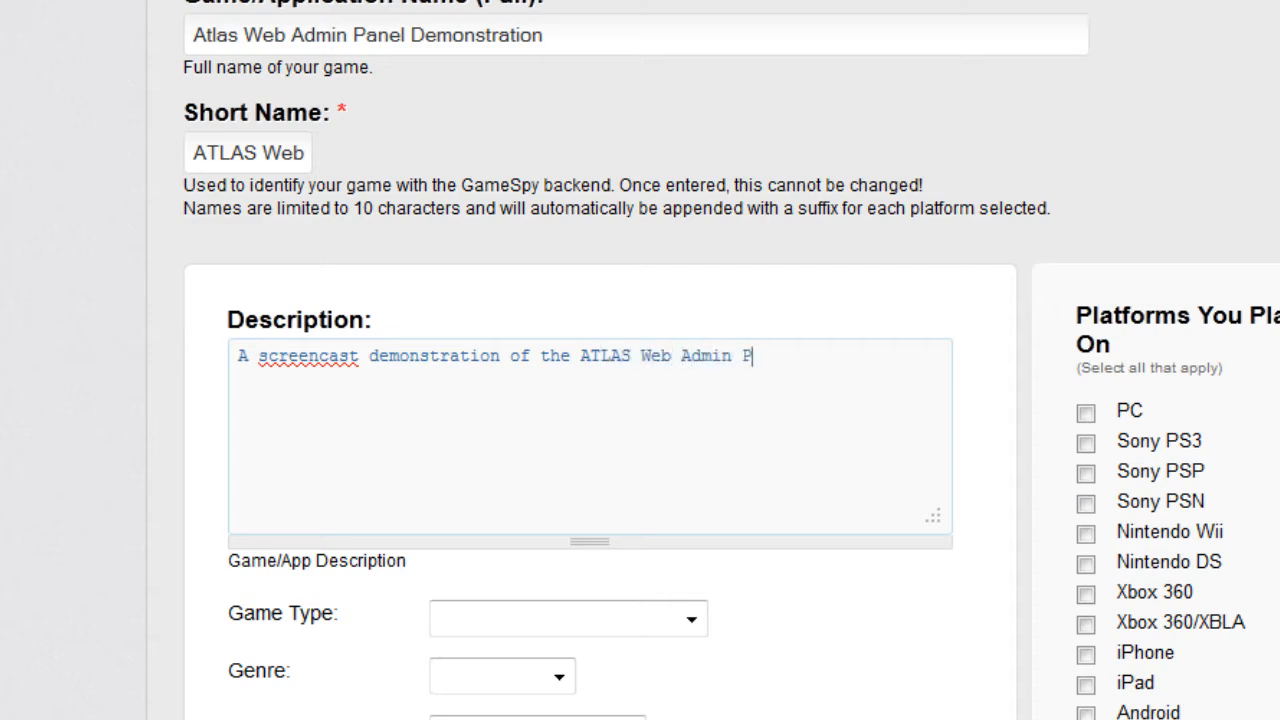
Step: Set type Demo, genre Action, engine Undecided/Unknown, and mark PC as the platform
left_click(663, 244)
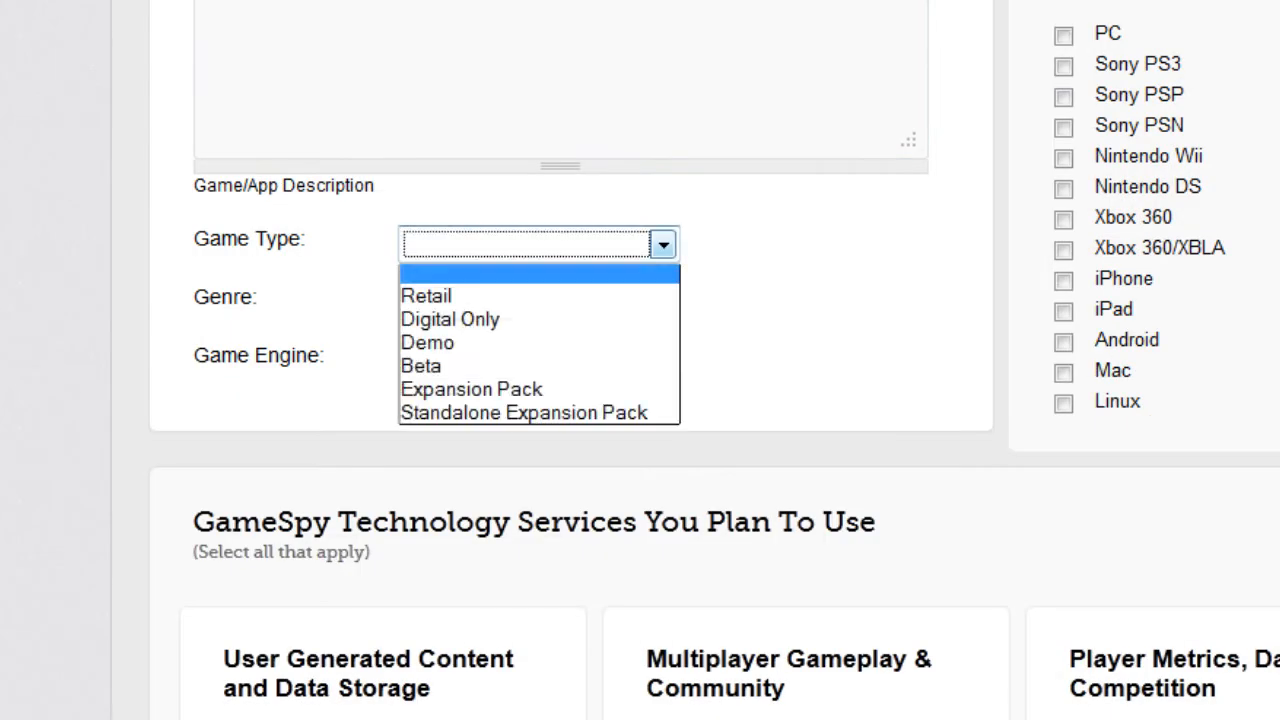
left_click(480, 345)
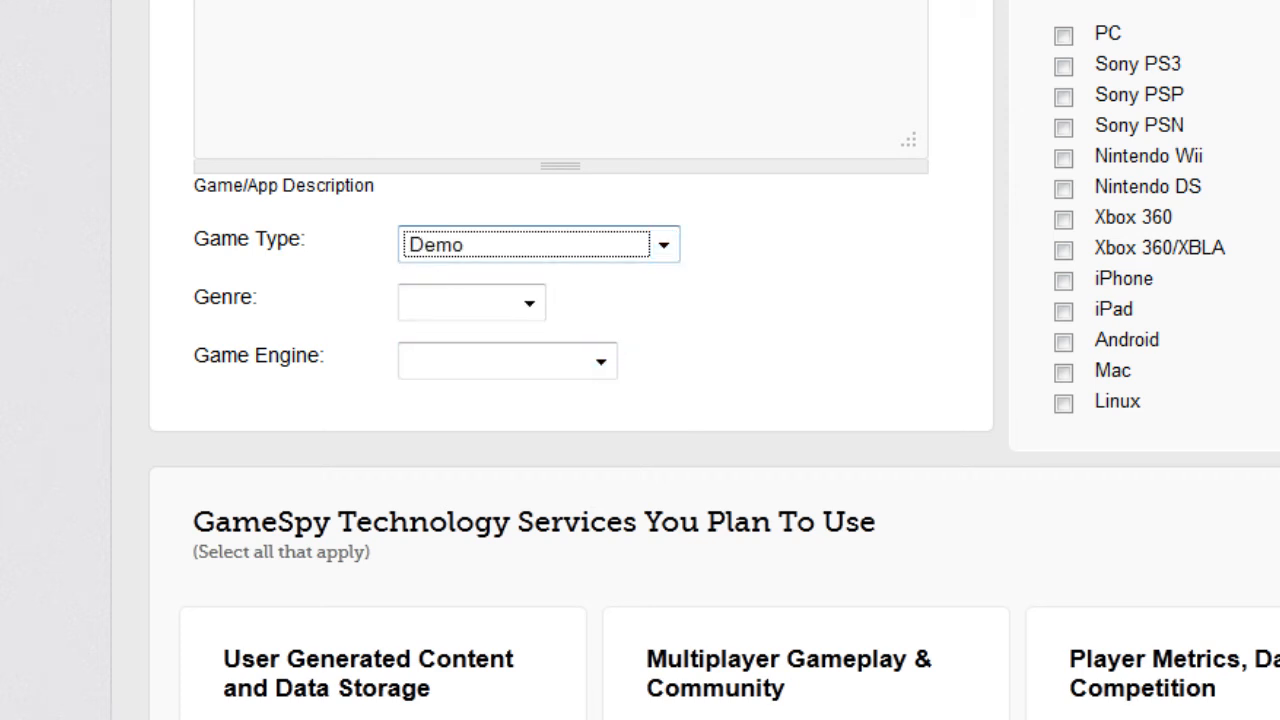
left_click(529, 302)
left_click(440, 351)
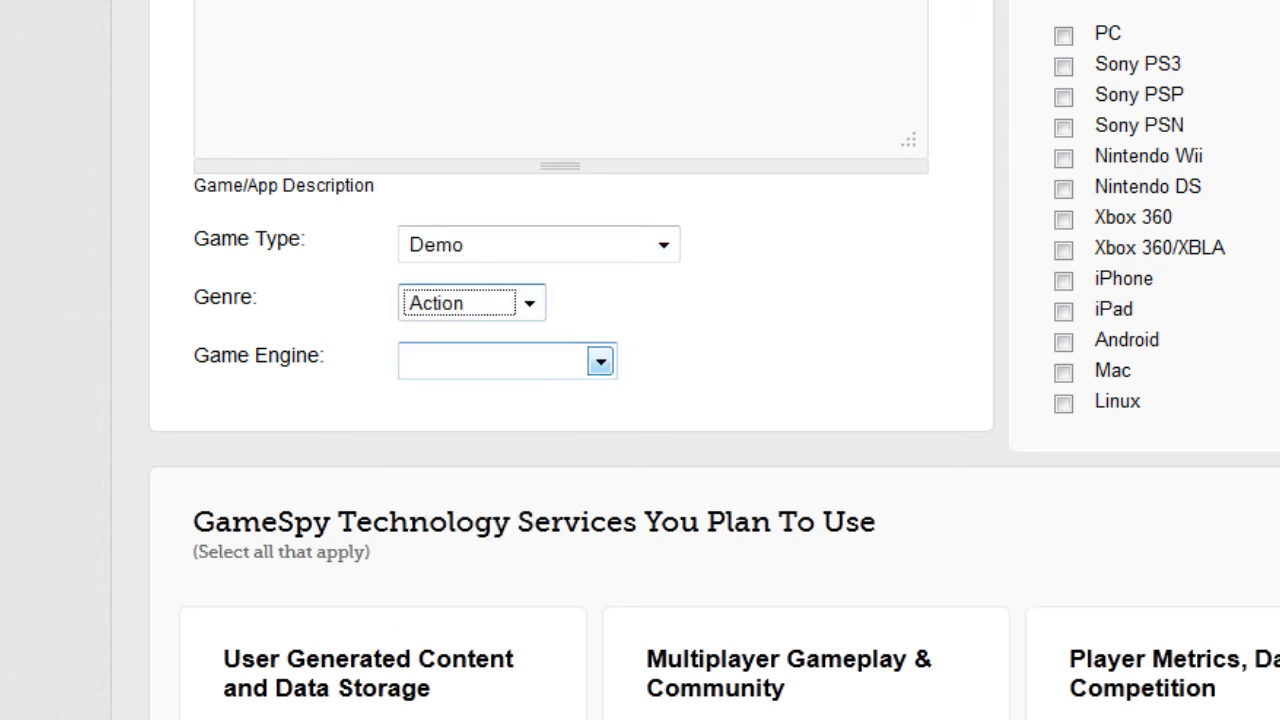
left_click(600, 361)
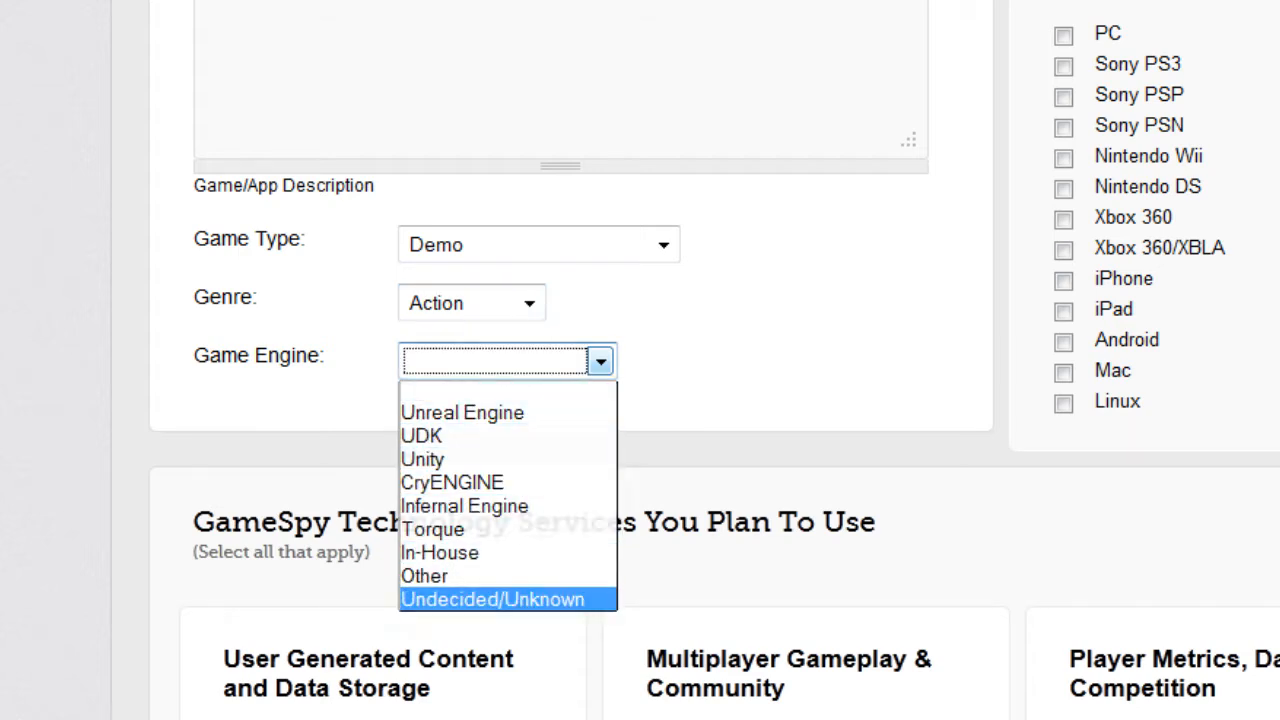
left_click(492, 599)
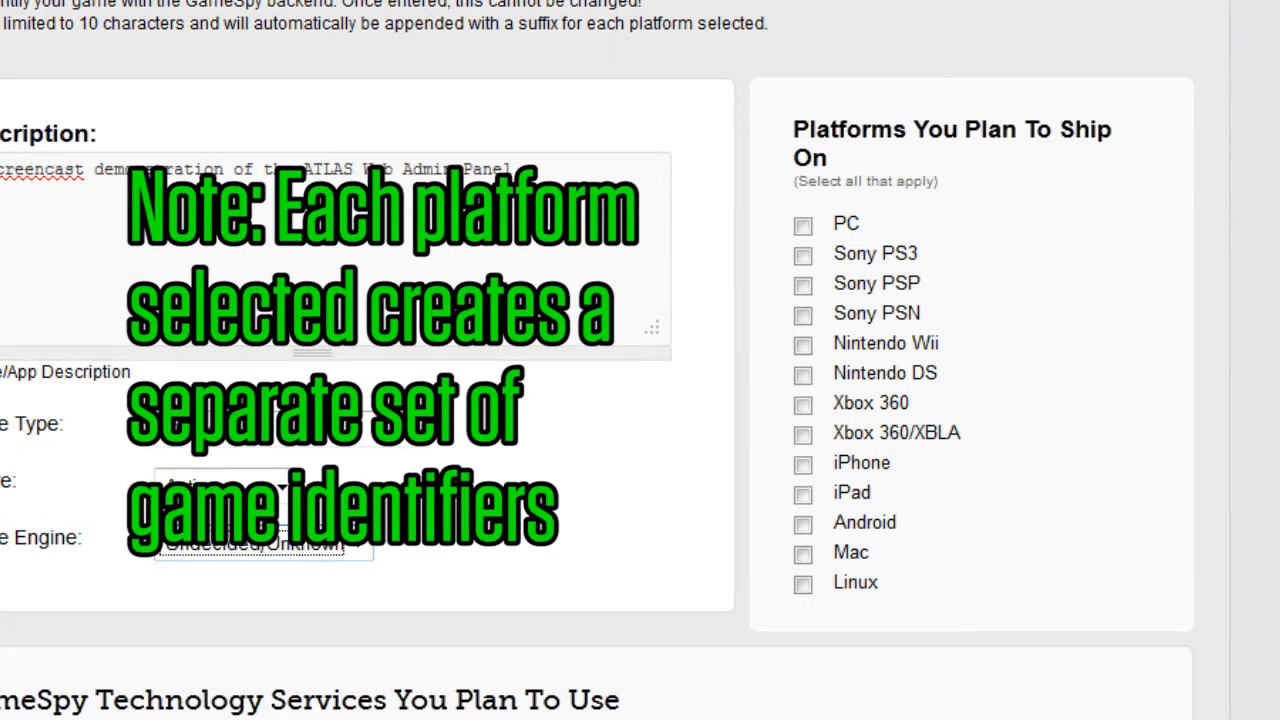
left_click(803, 226)
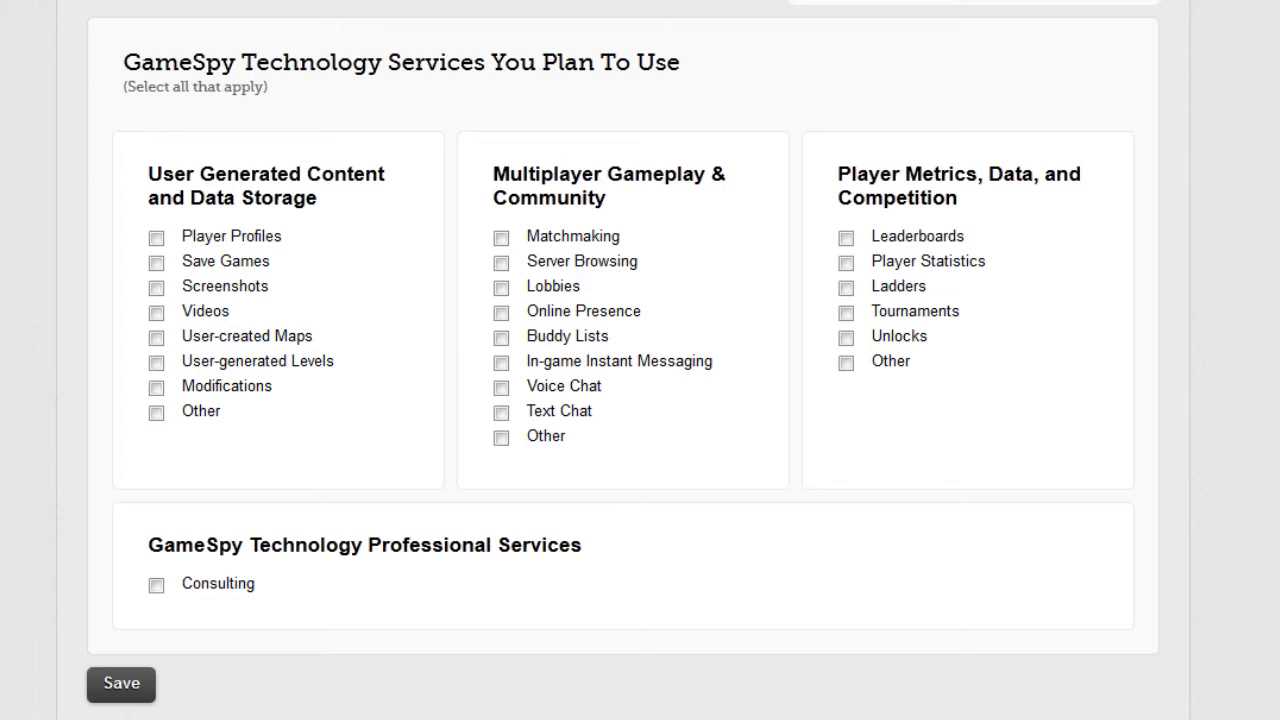
Step: Add Leaderboards and Player Statistics as planned services and save the game registration
left_click(846, 238)
left_click(846, 263)
left_click(121, 684)
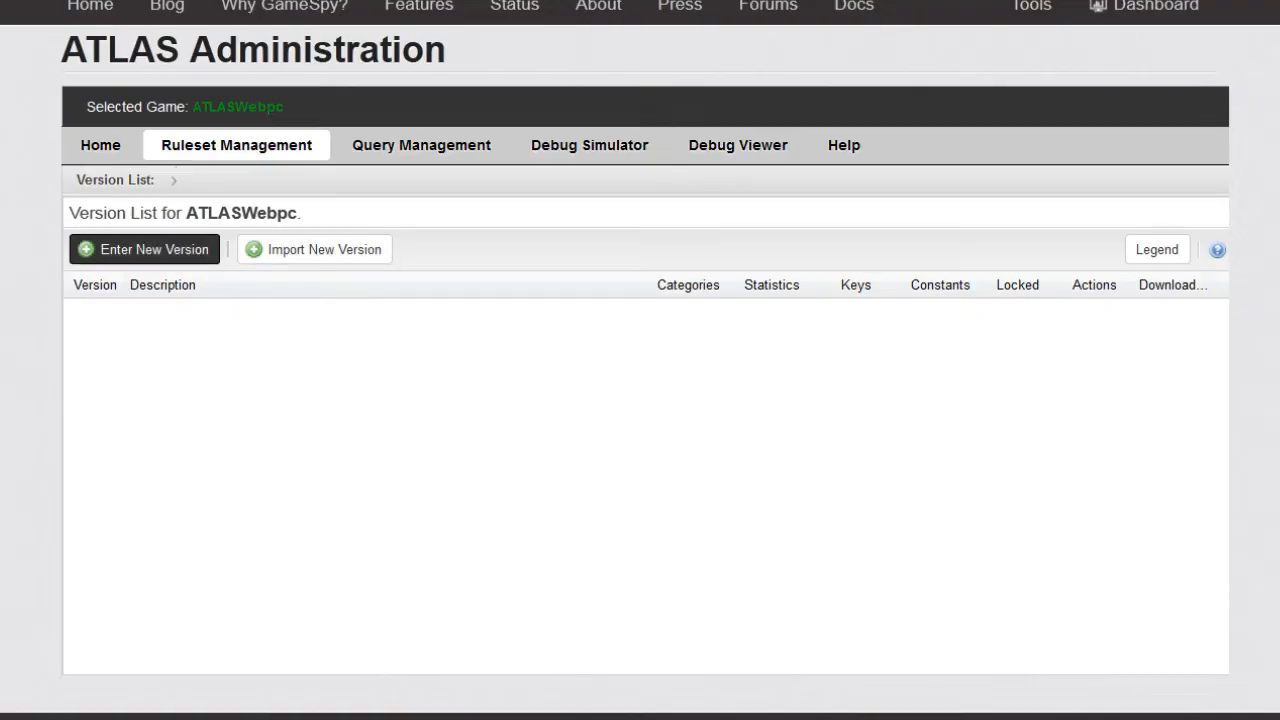
Step: Save a new version numbered 1 with the description 'Version 1.0'
type("1")
key("Tab")
key("Tab")
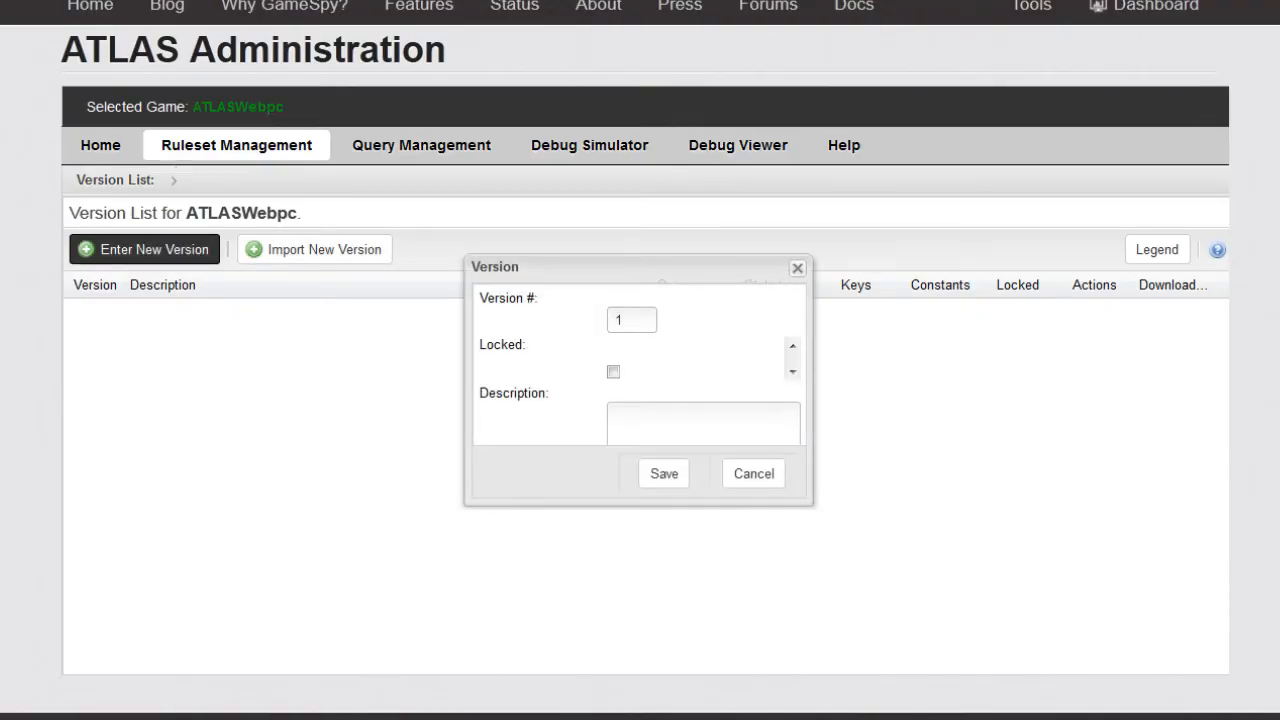
type("Version 1.0")
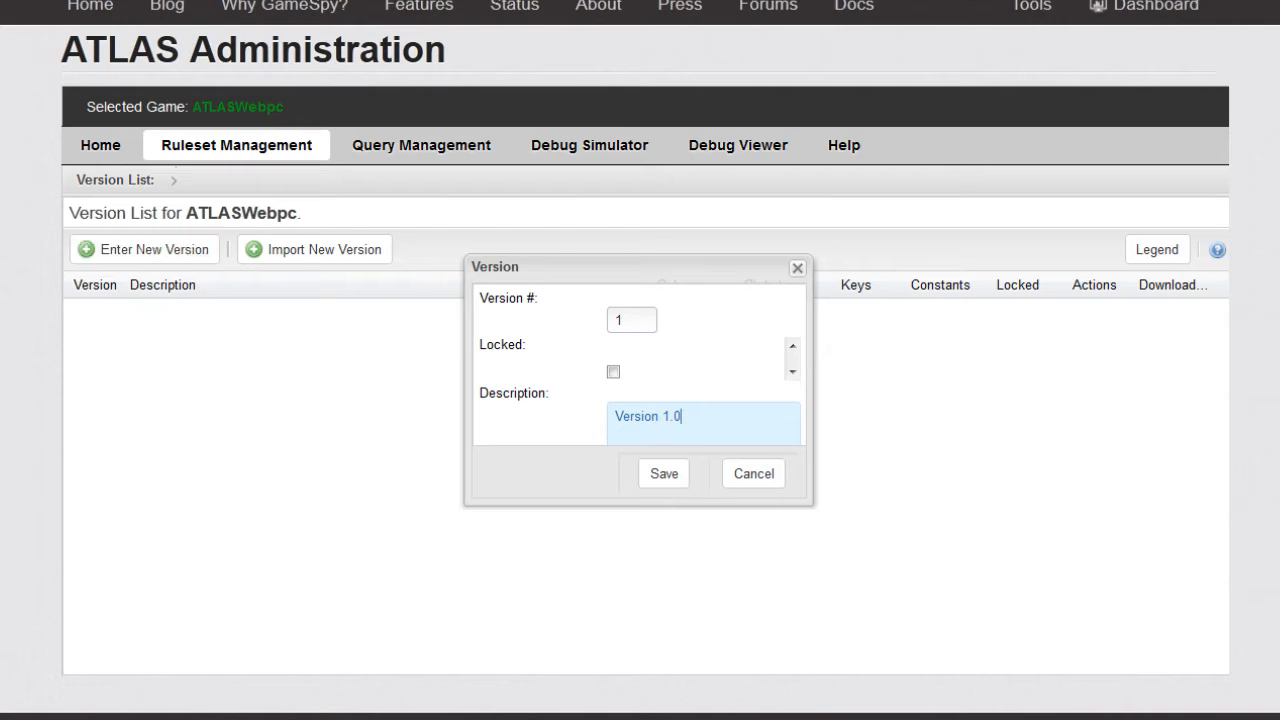
left_click(664, 474)
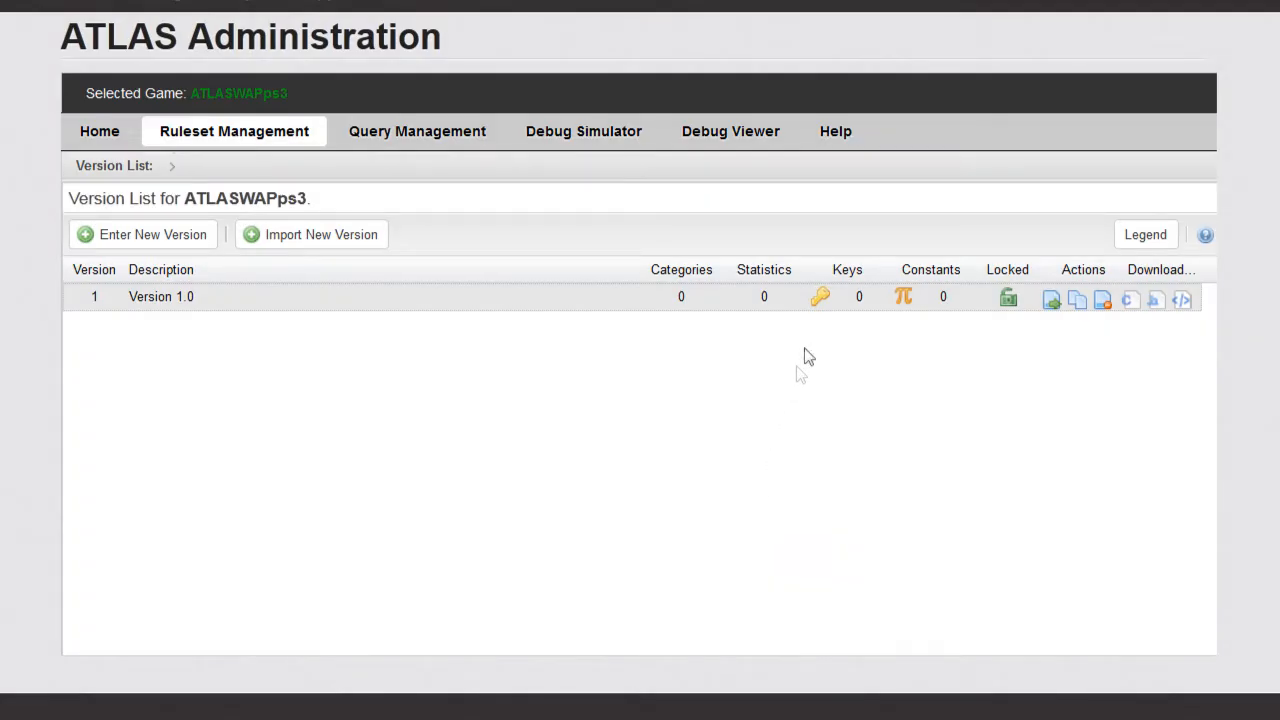
Step: Add a string key 'incoming_uniquenick' with a pasted description to version 1
left_click(825, 306)
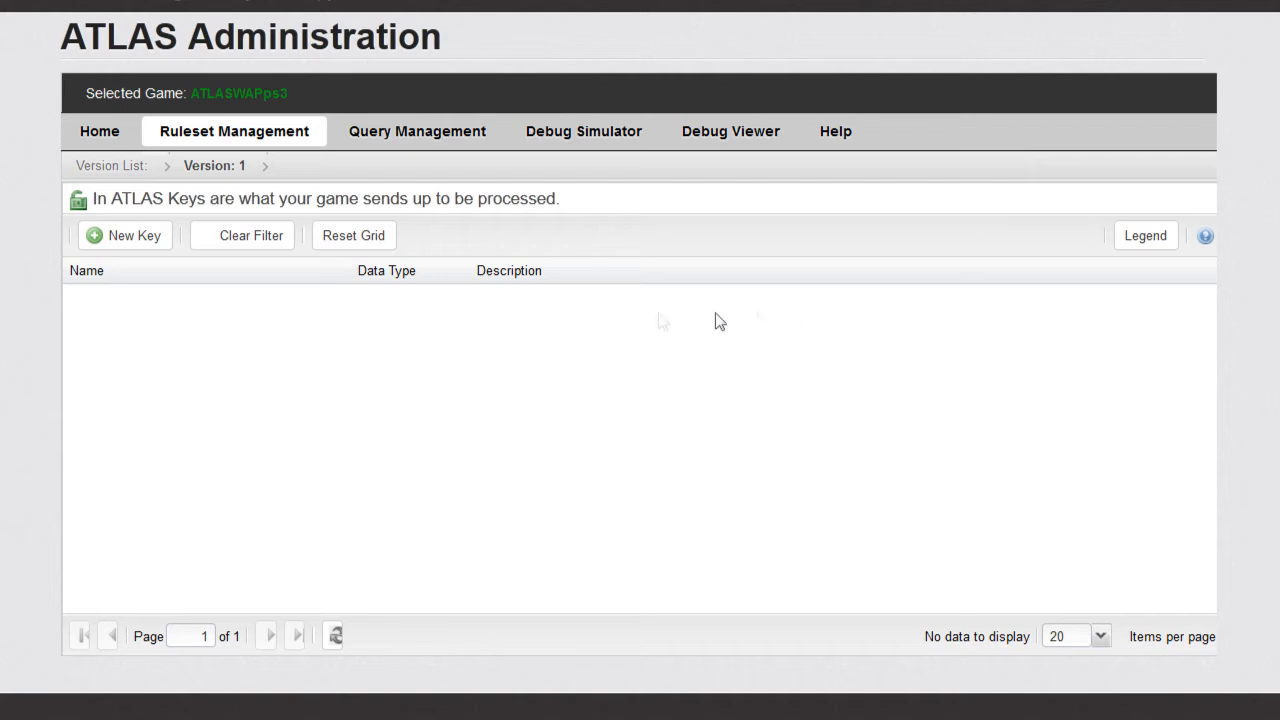
left_click(127, 246)
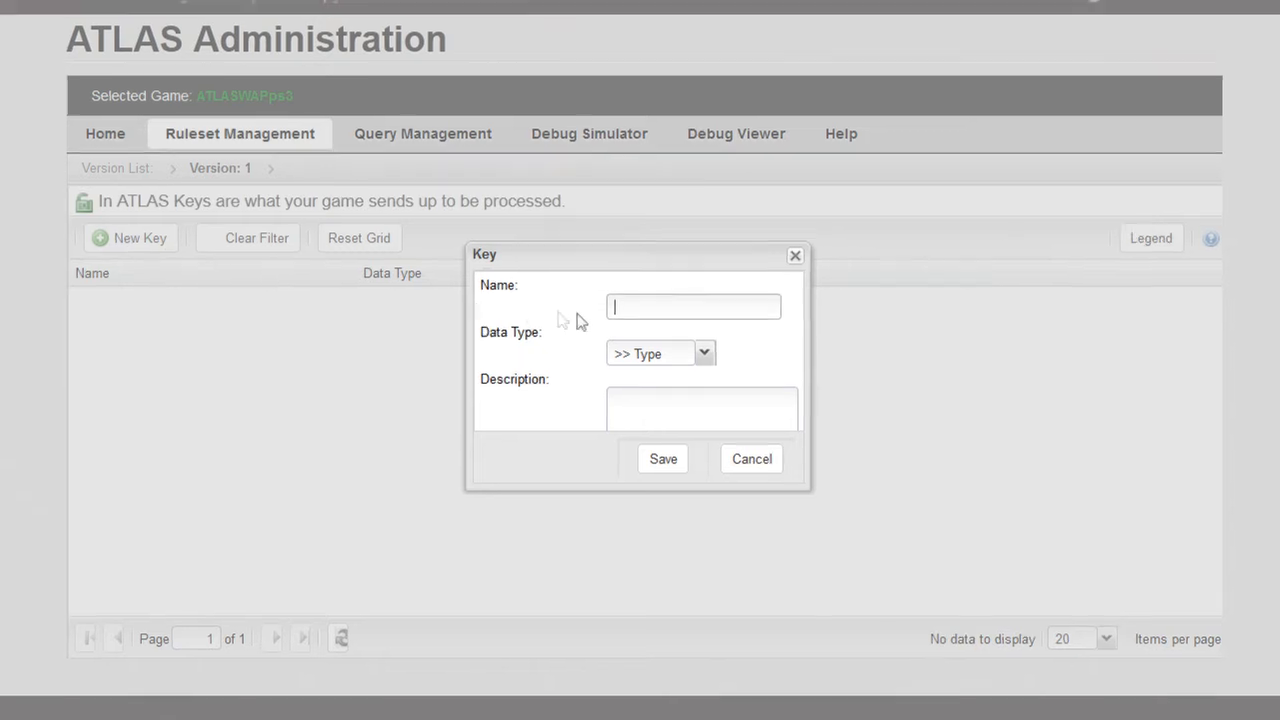
type("incoming_uniquenick")
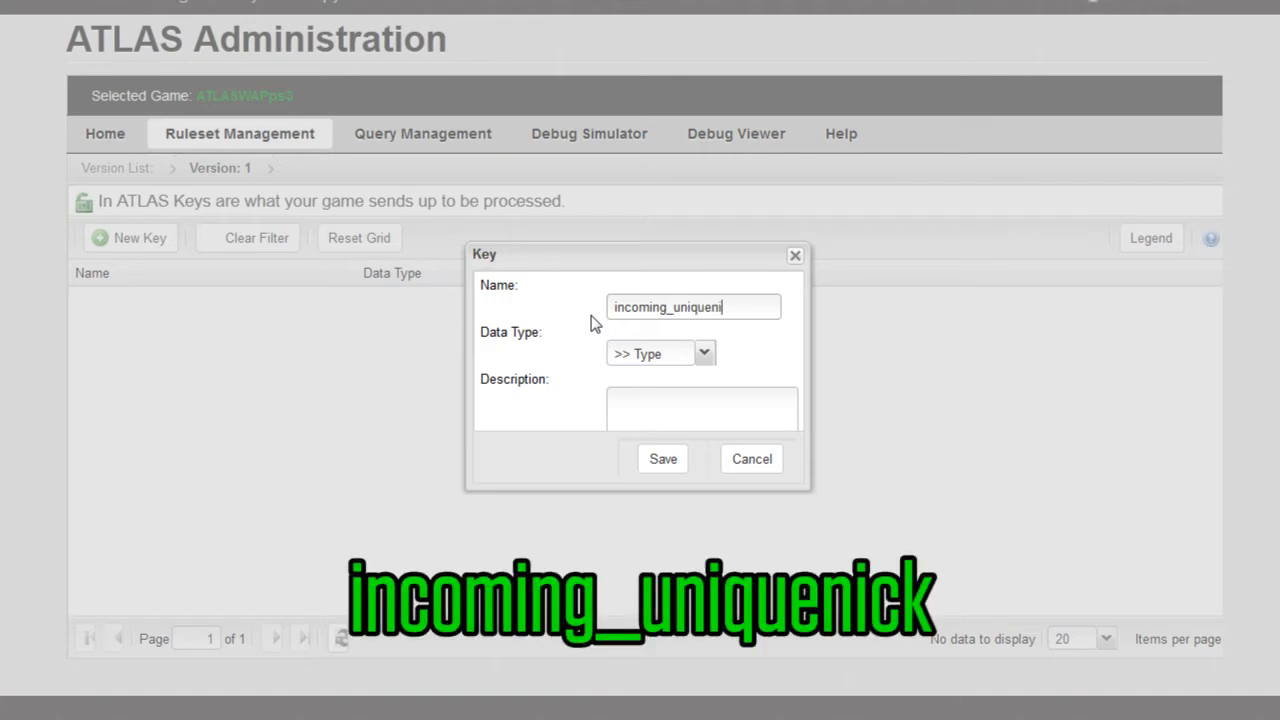
key("Tab")
key("Down")
key("Down")
key("Down")
key("Down")
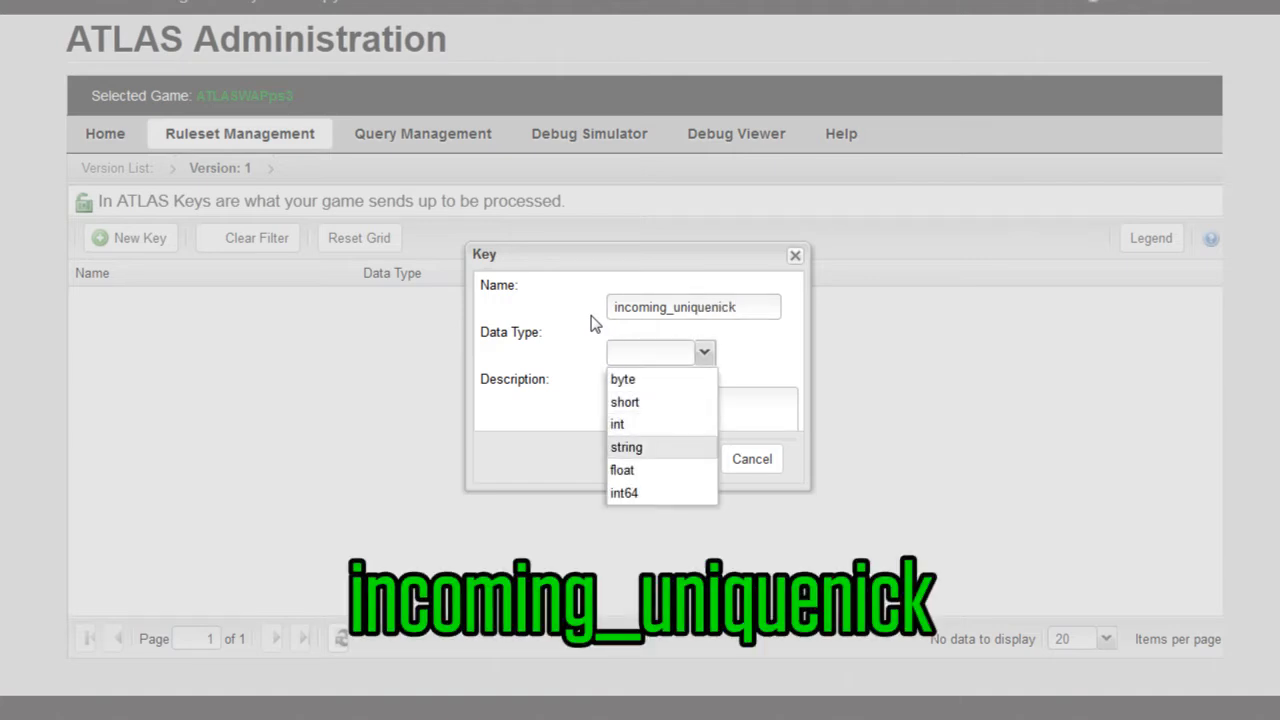
key("Tab")
type("The player's GameSpy Uniquenick as reported by the game session.")
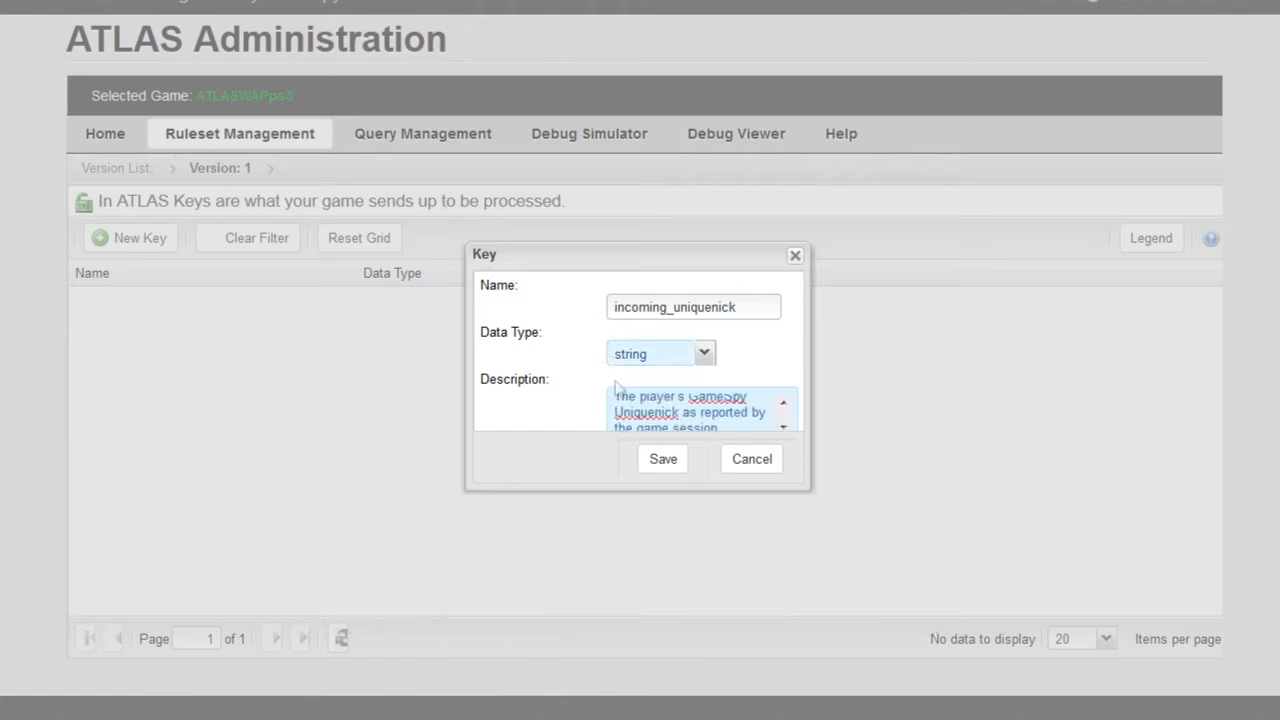
left_click(664, 462)
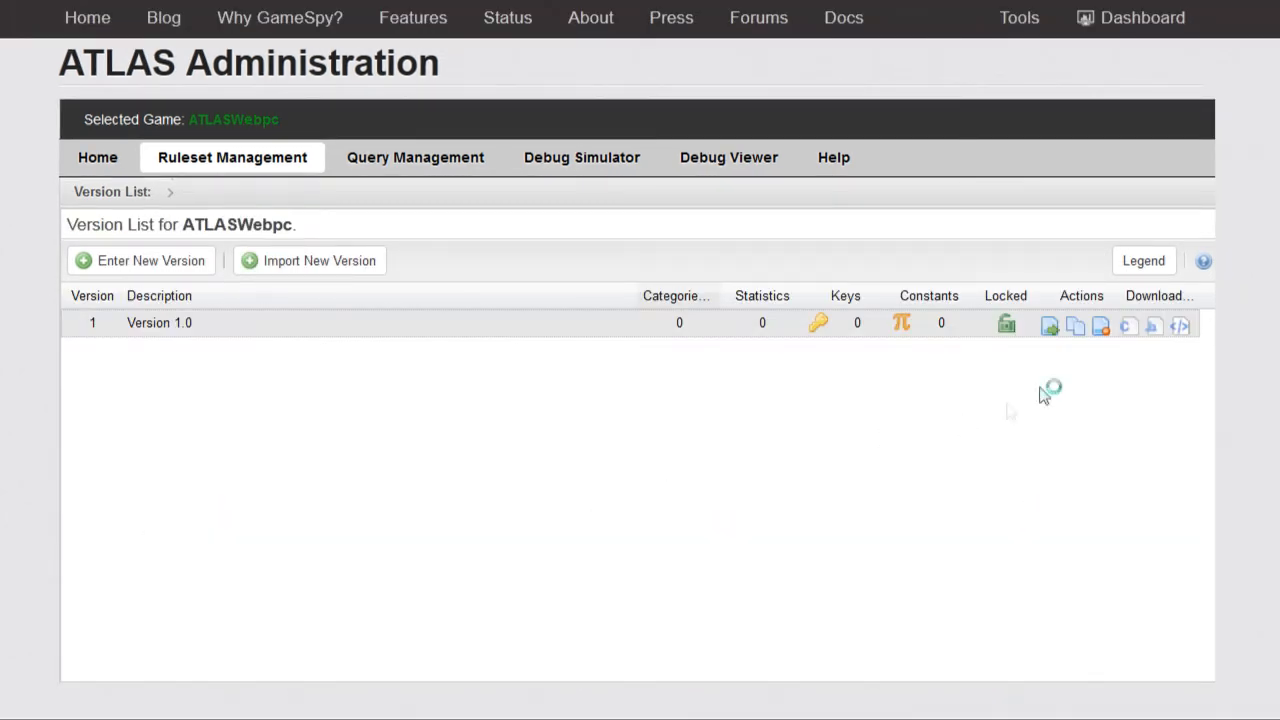
Step: Create category 'General' described as 'General Stats' in Version 1.0 and open its stats
left_click(1051, 332)
left_click(1051, 331)
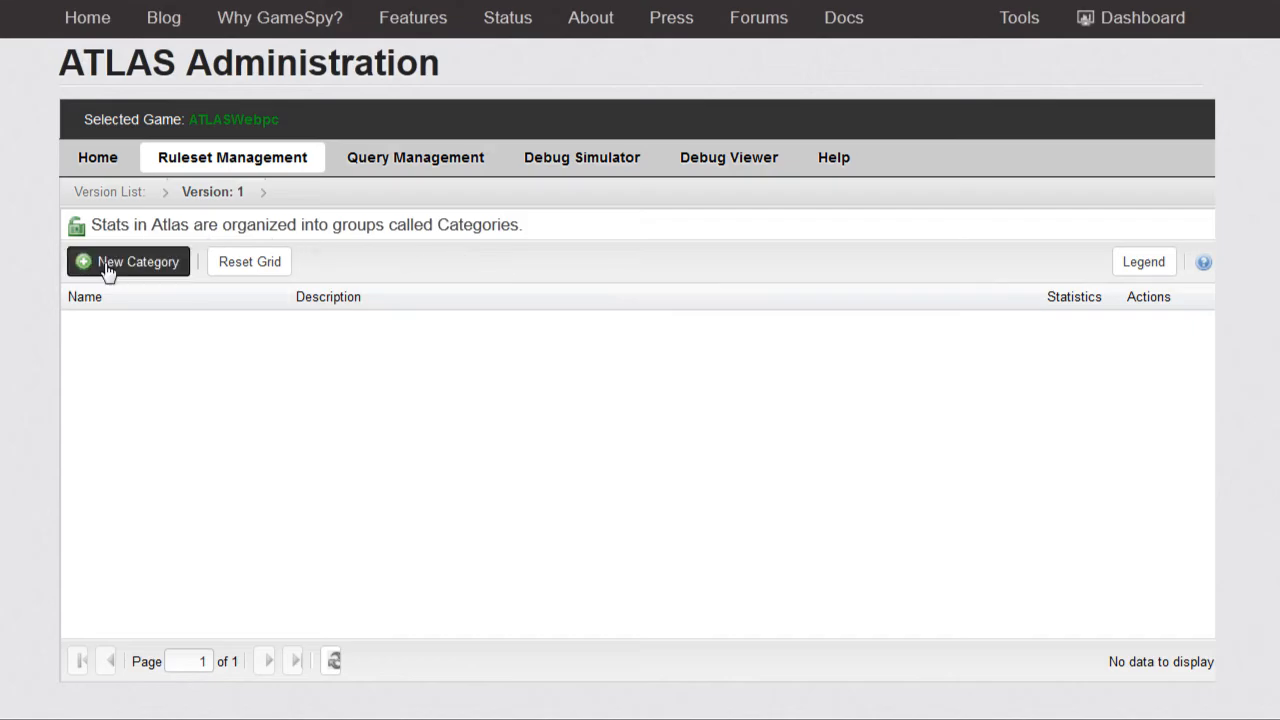
left_click(105, 264)
type("General")
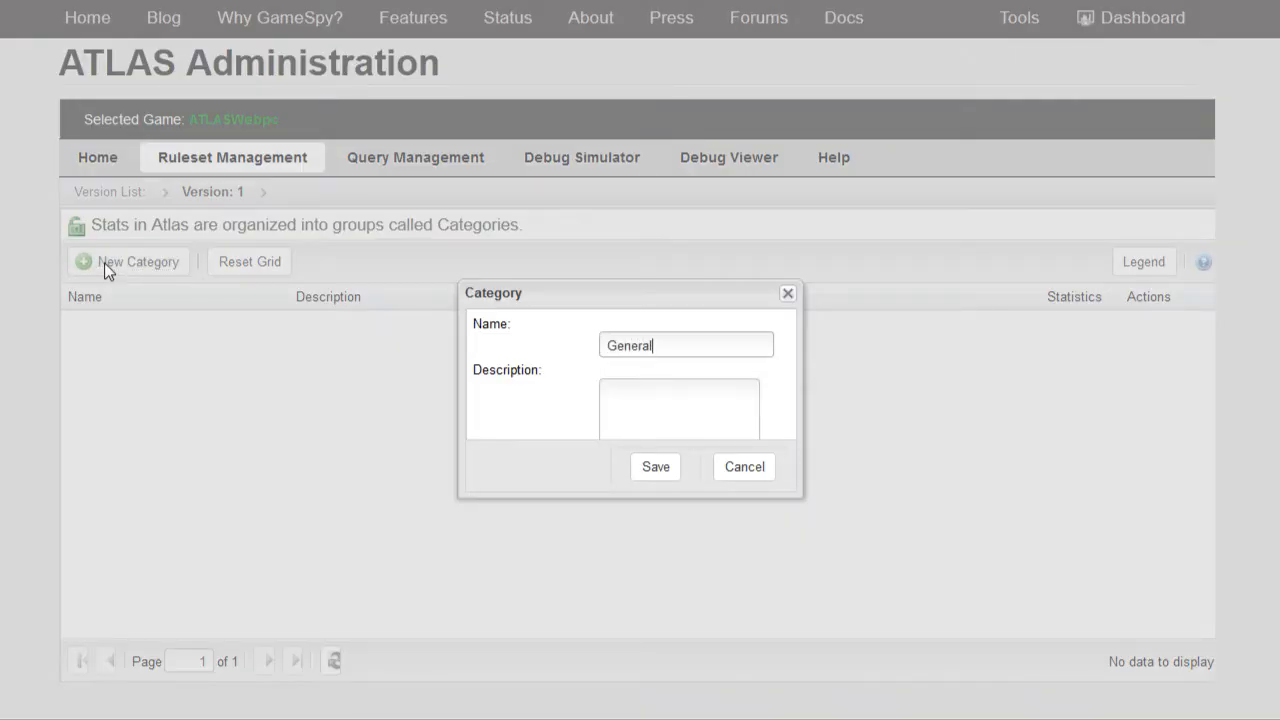
key("Tab")
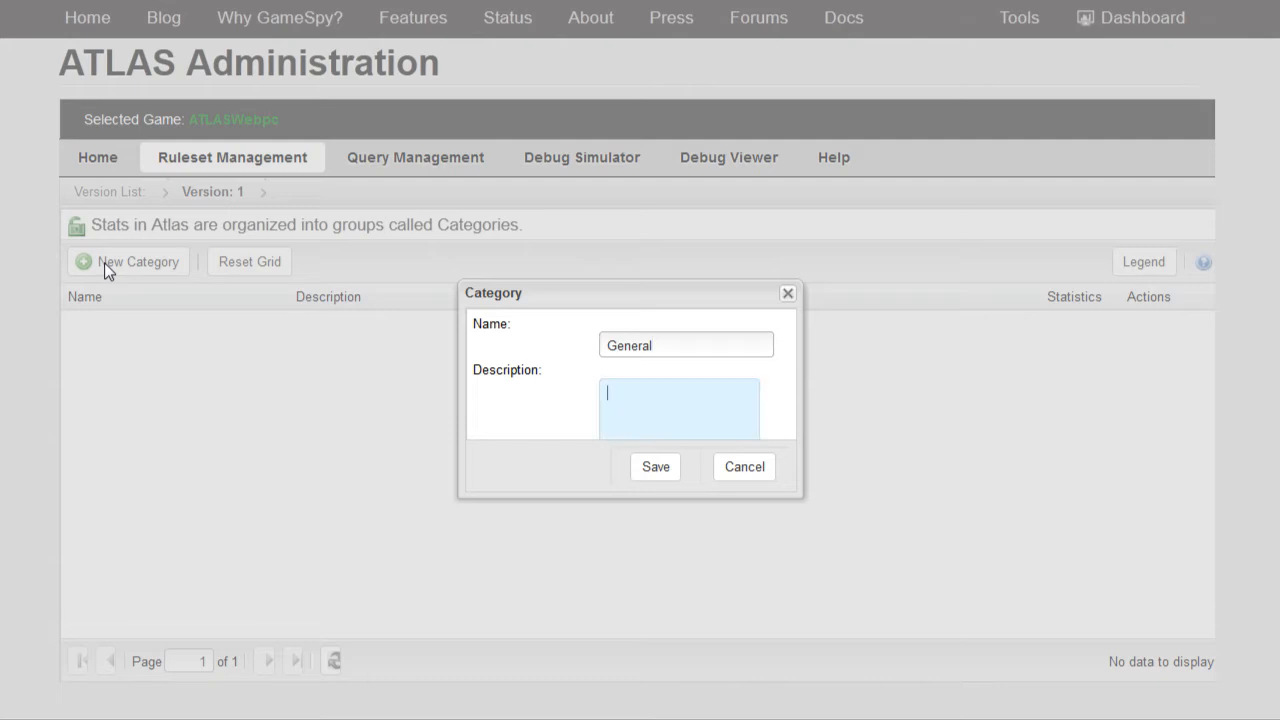
type("General Stats")
key("Return")
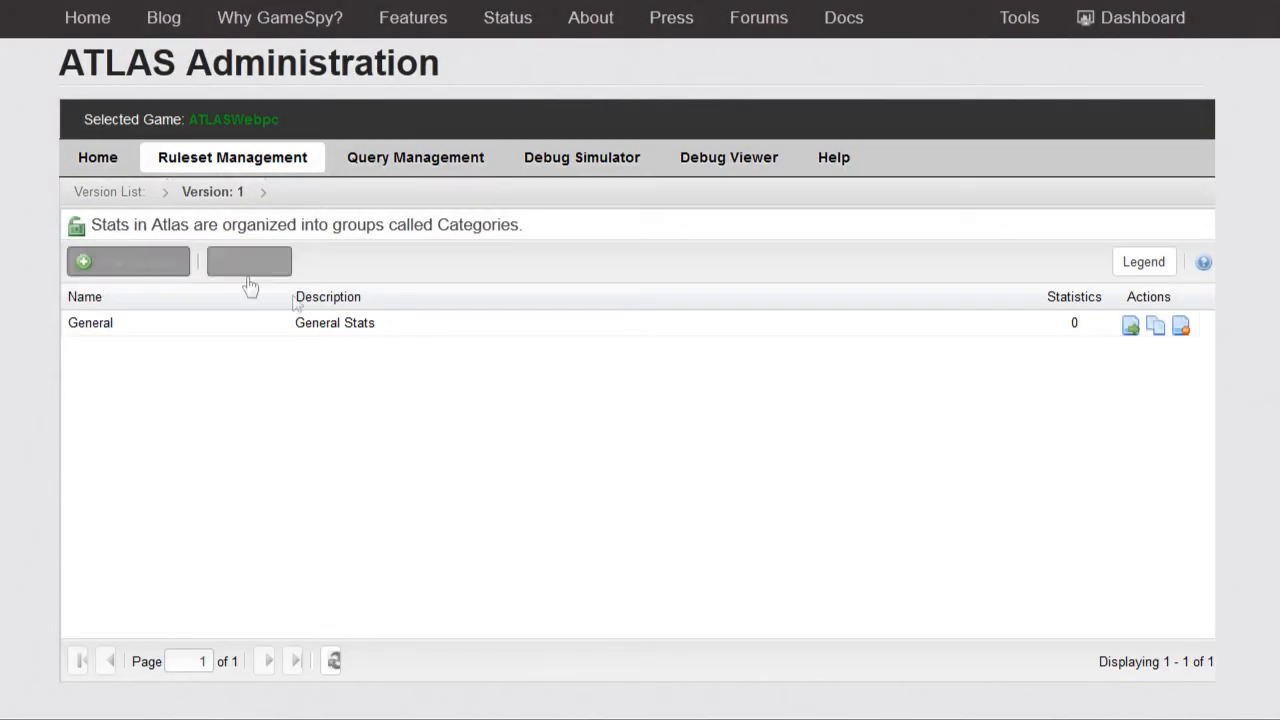
left_click(1132, 330)
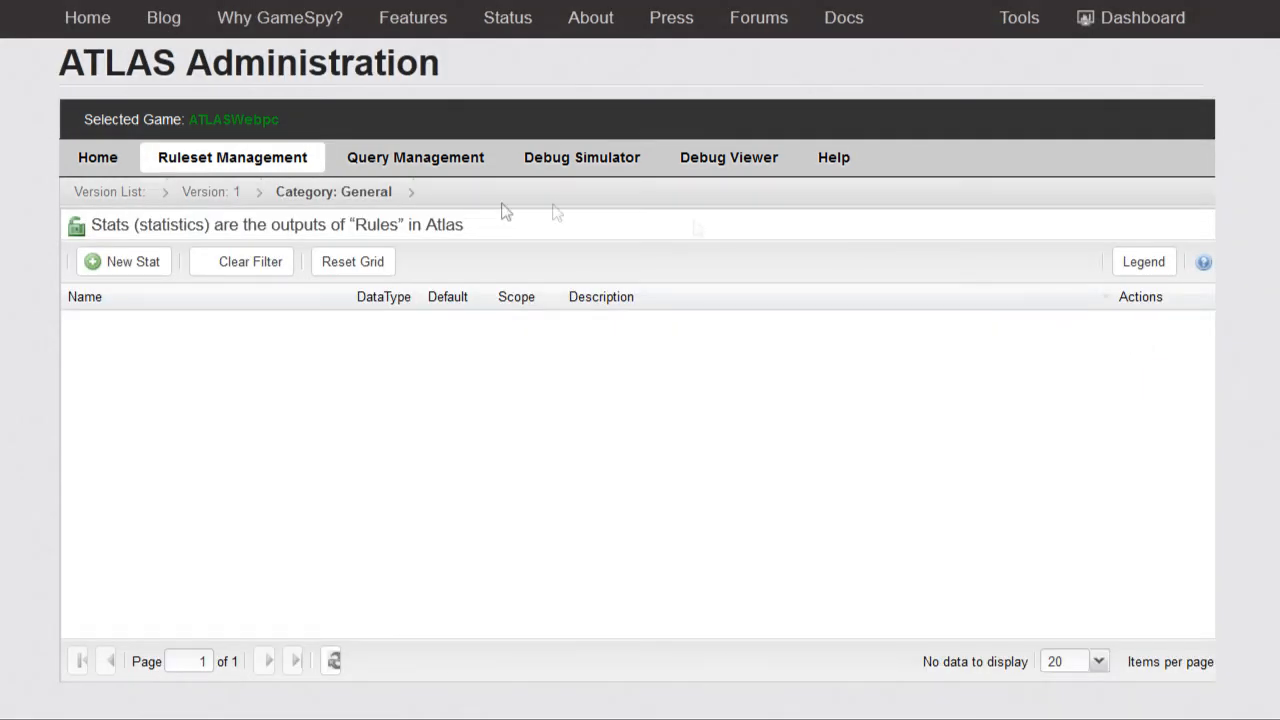
Step: Start creating the uniquenick stat in the General category
left_click(136, 261)
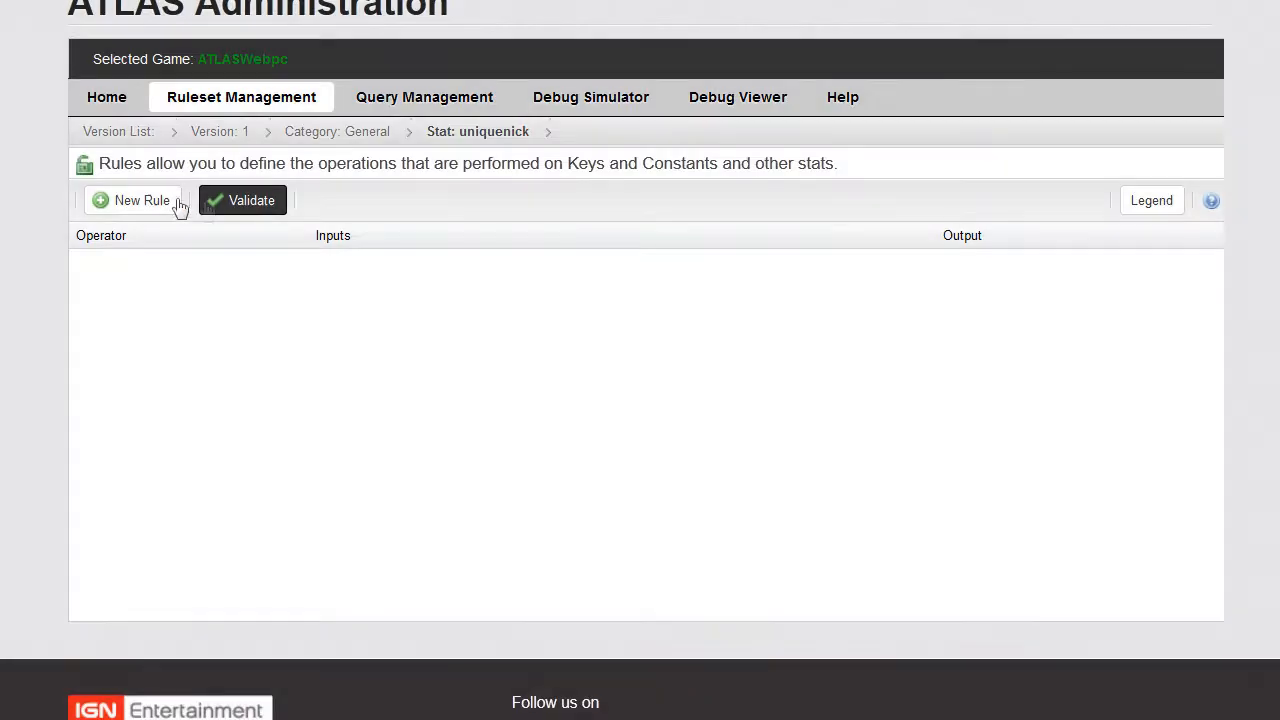
Step: Add a Replace rule to uniquenick with the uniquenick stat as its input
left_click(62, 229)
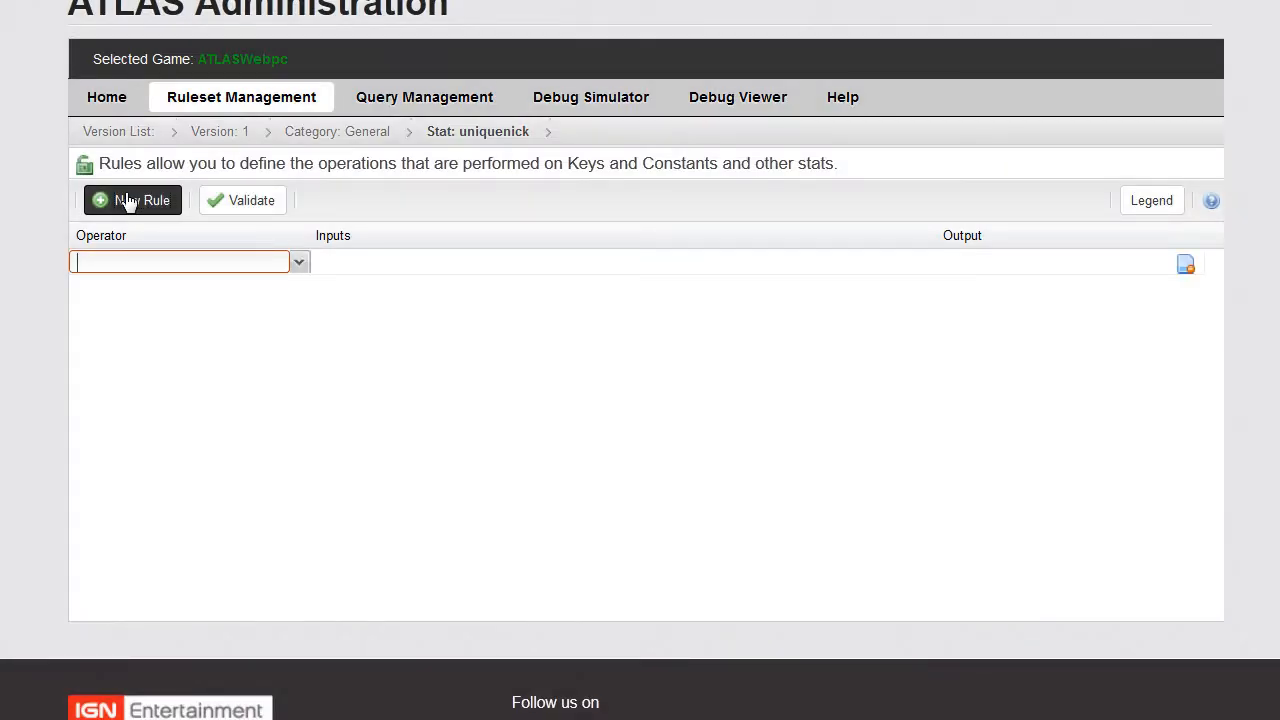
left_click(299, 264)
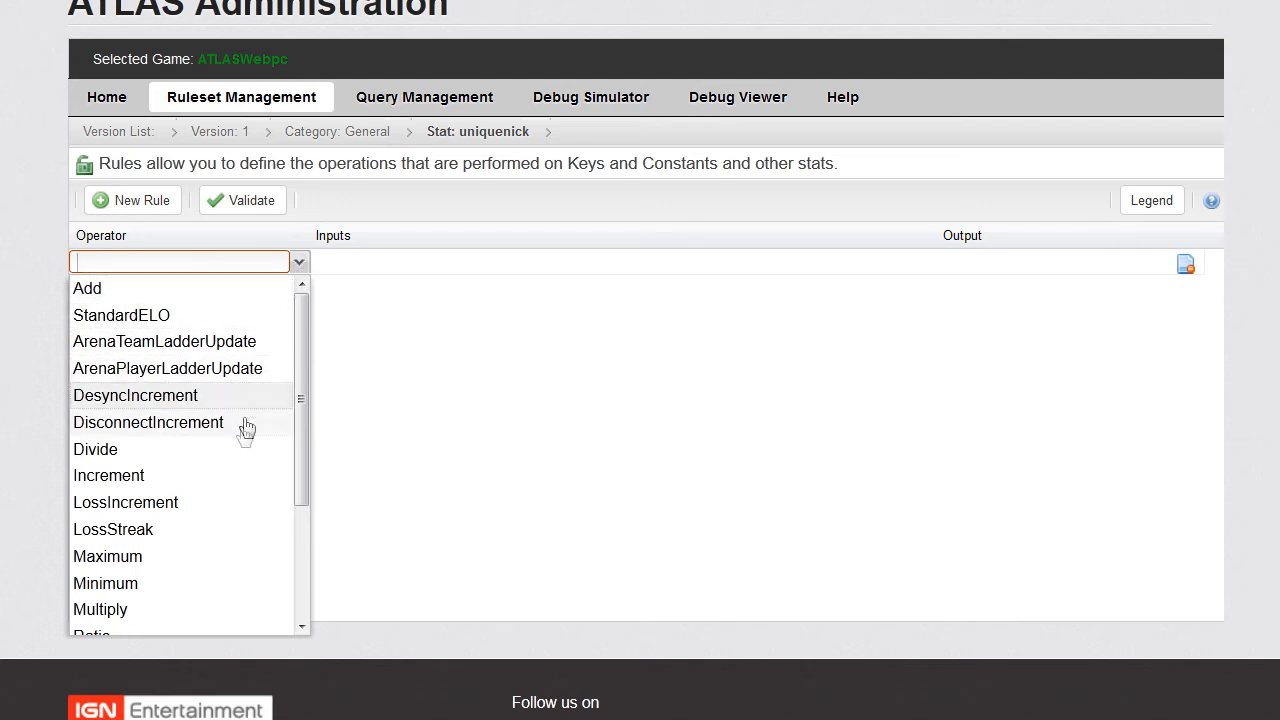
scroll(238, 483, "down", 3)
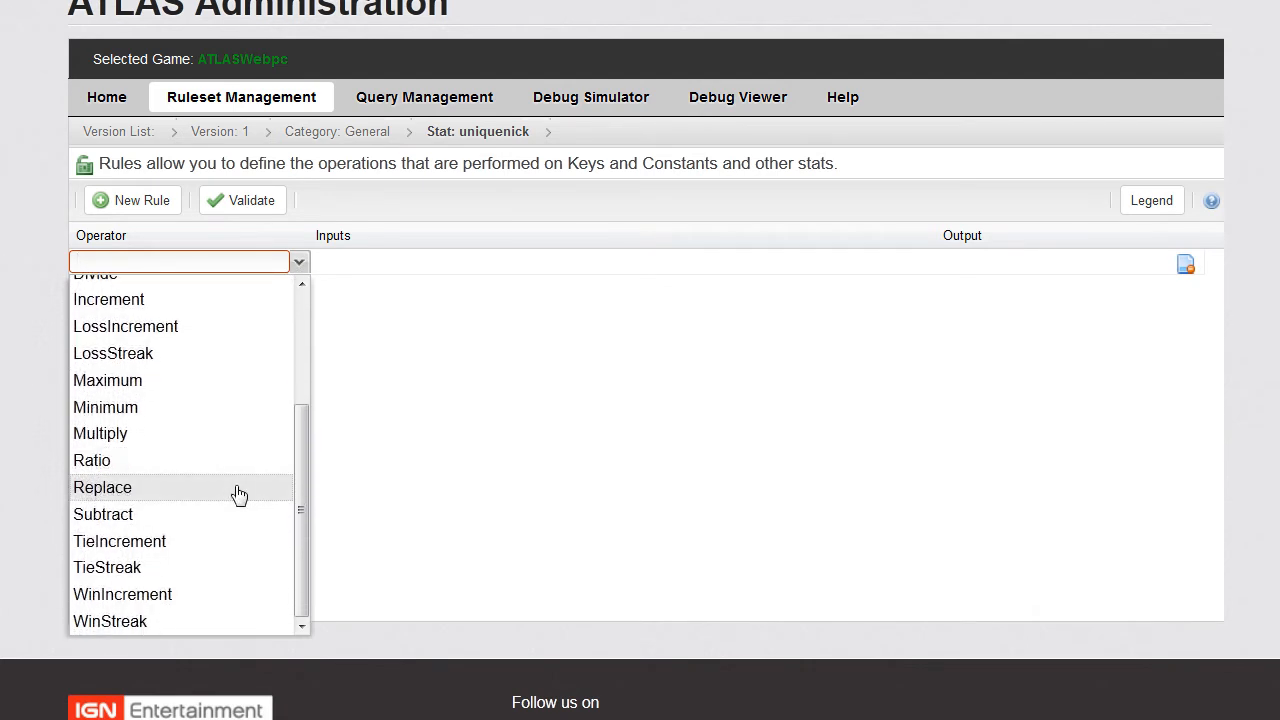
left_click(233, 500)
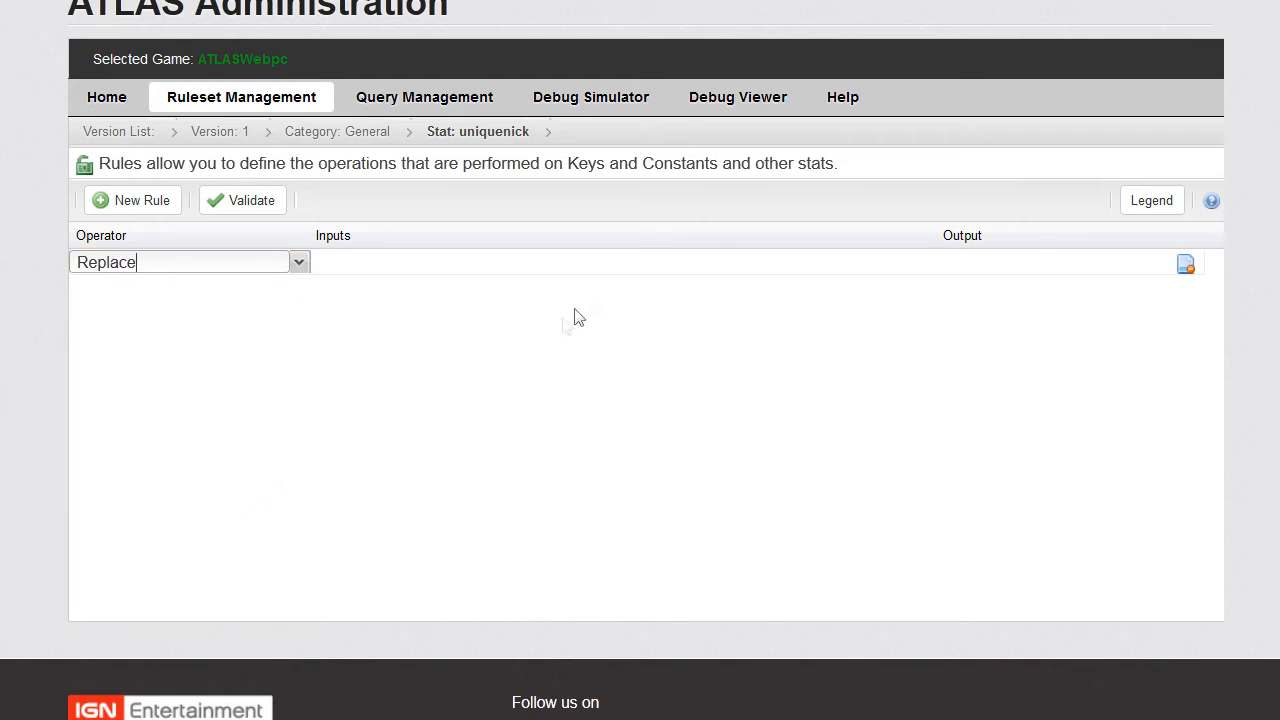
left_click(638, 265)
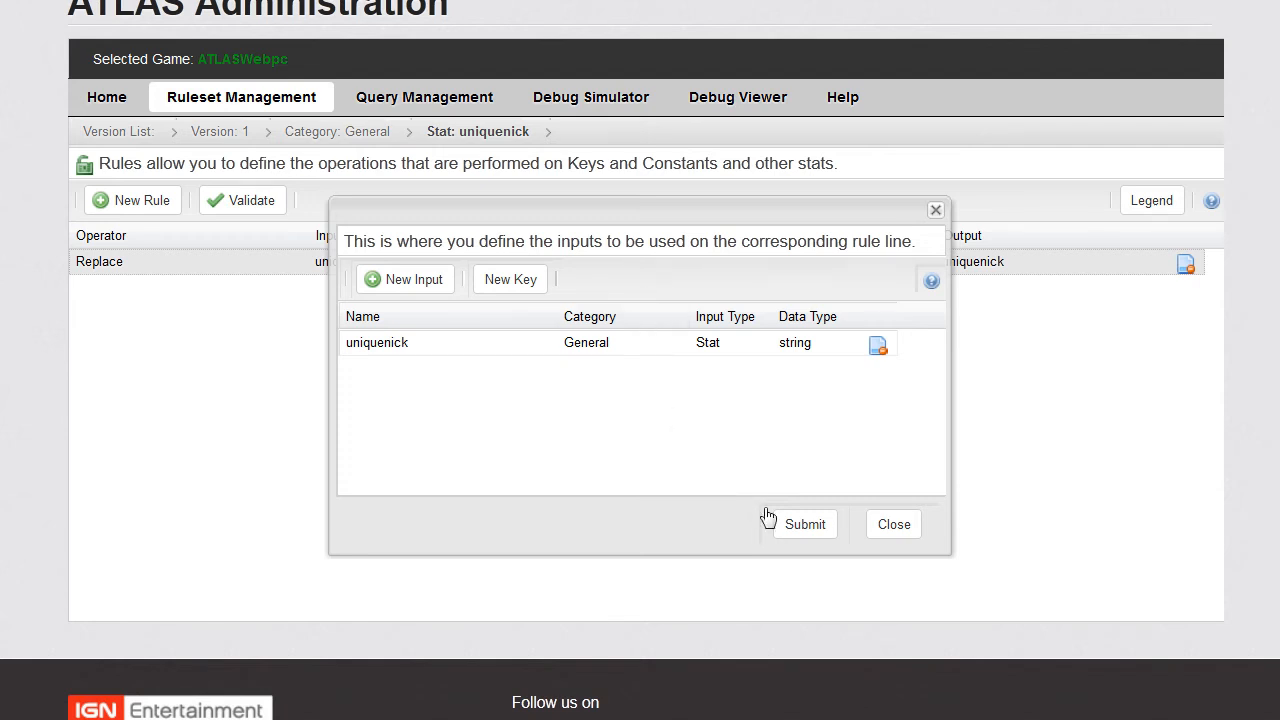
left_click(826, 536)
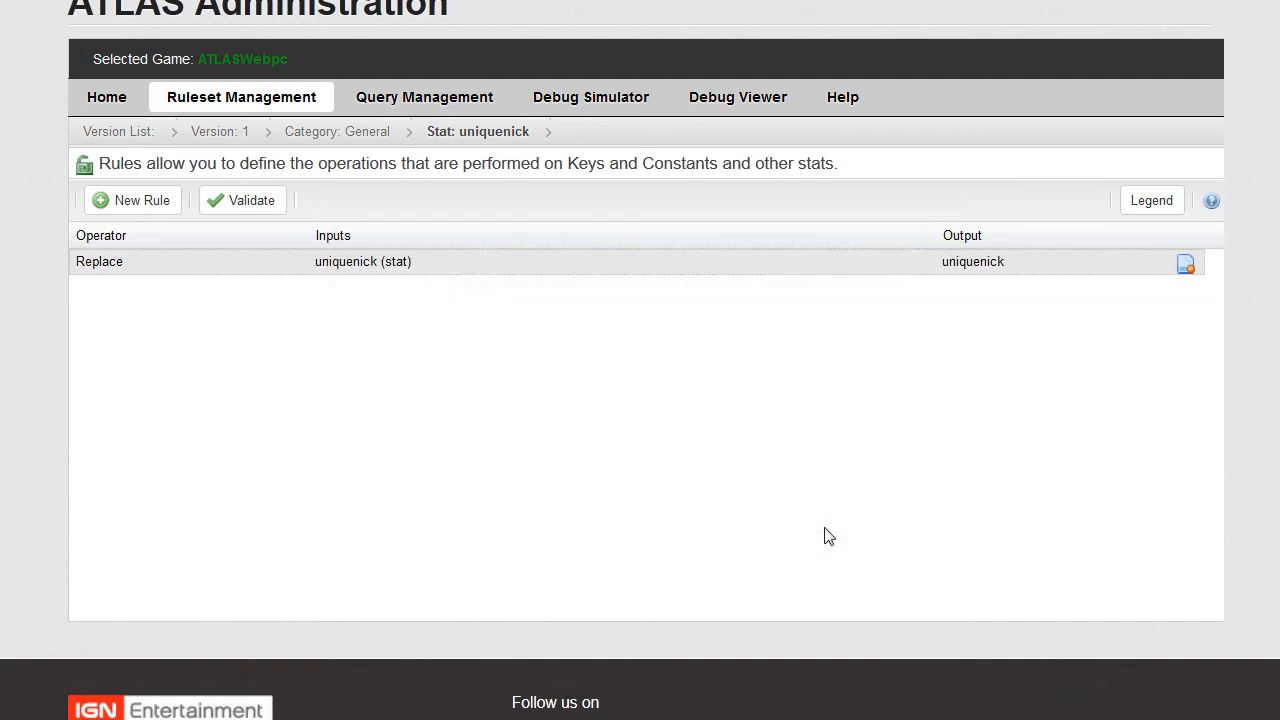